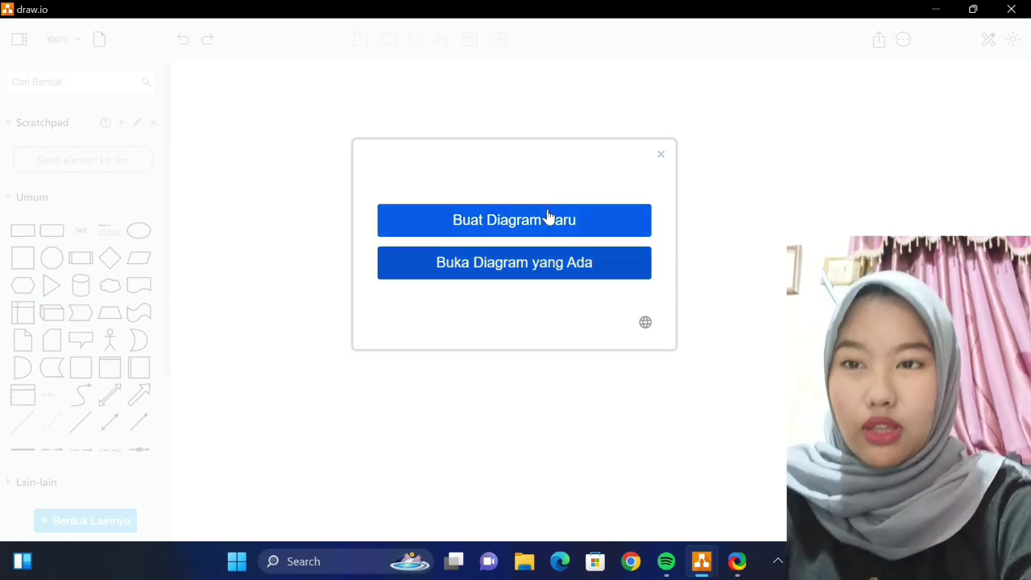
Create a new blank diagram and expand the Relasi Entitas shape library.
{"action": "left_click", "coordinate": [550, 222]}
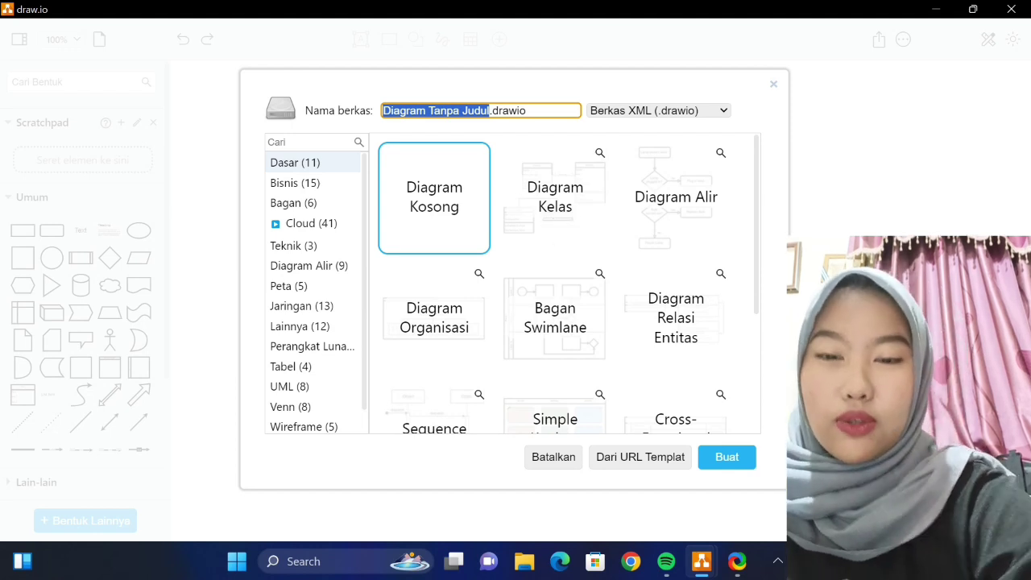
{"action": "left_click", "coordinate": [742, 458]}
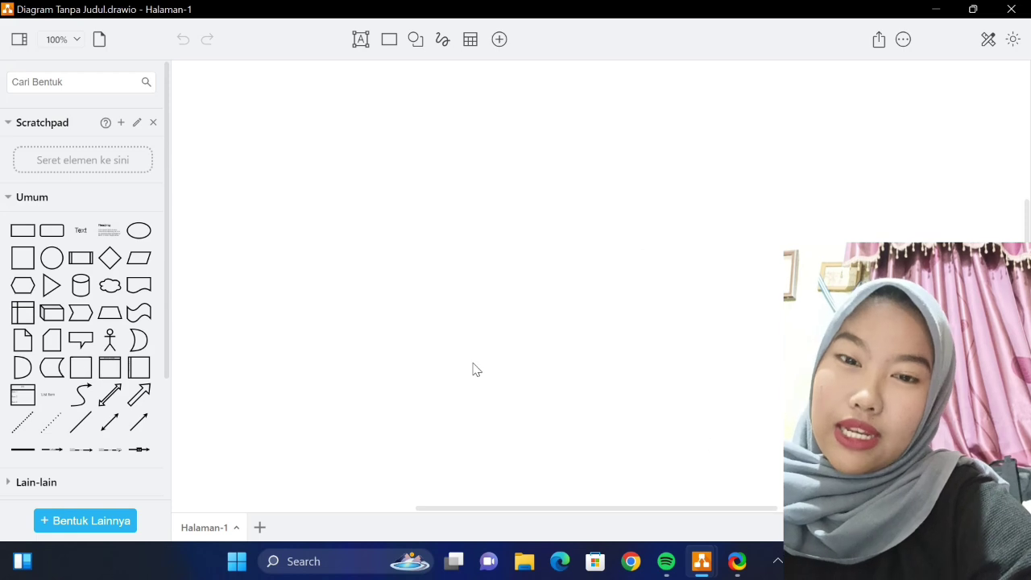
{"action": "scroll", "coordinate": [68, 319], "scroll_direction": "down", "scroll_amount": 3}
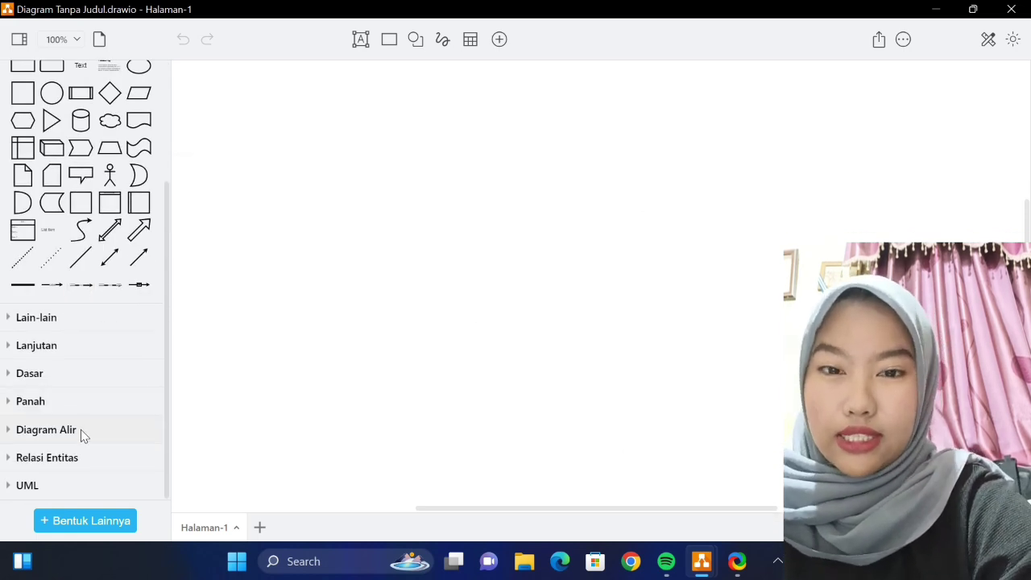
{"action": "left_click", "coordinate": [80, 451]}
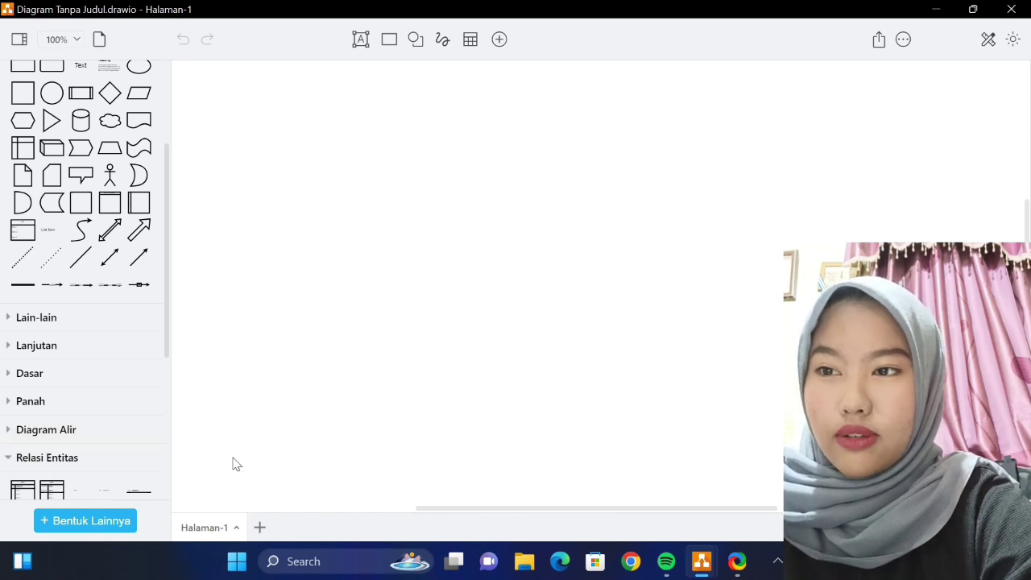
{"action": "scroll", "coordinate": [60, 417], "scroll_direction": "down", "scroll_amount": 3}
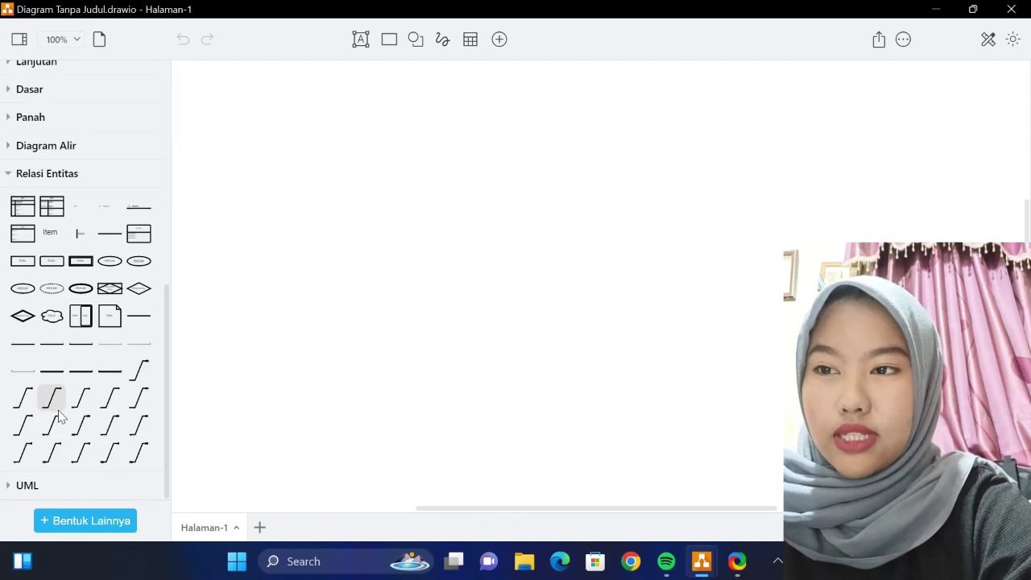
Add a rounded entity near the left end of the canvas, label it Buku and narrow it slightly.
{"action": "left_click", "coordinate": [46, 262]}
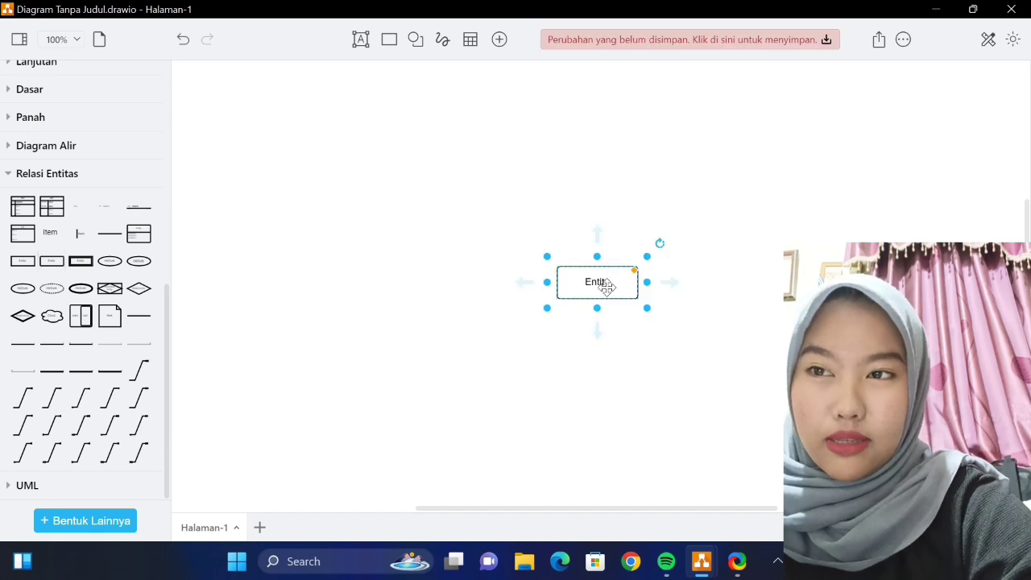
{"action": "left_click_drag", "start_coordinate": [606, 287], "coordinate": [279, 226]}
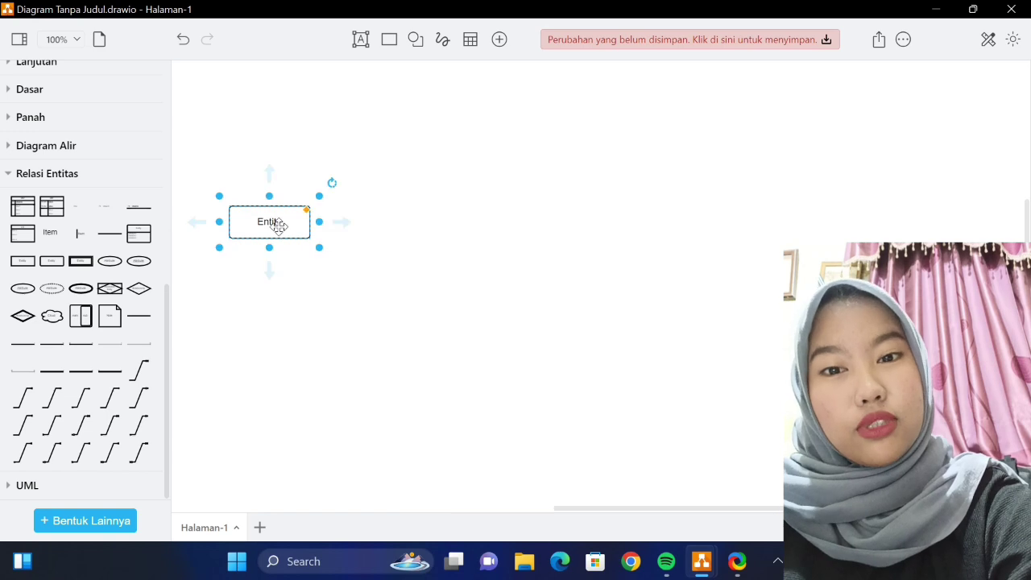
{"action": "double_click", "coordinate": [278, 222]}
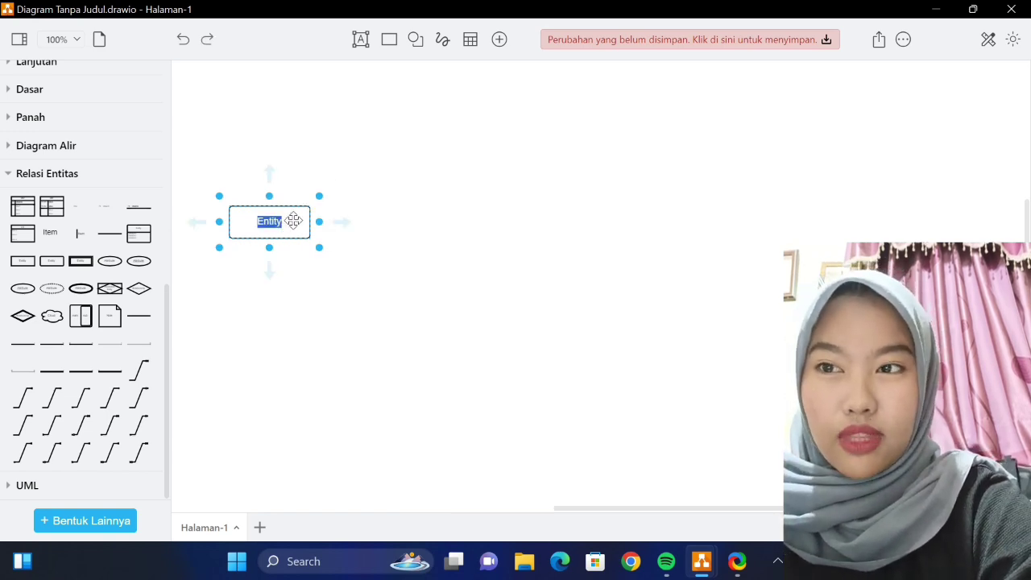
{"action": "type", "text": "Buku"}
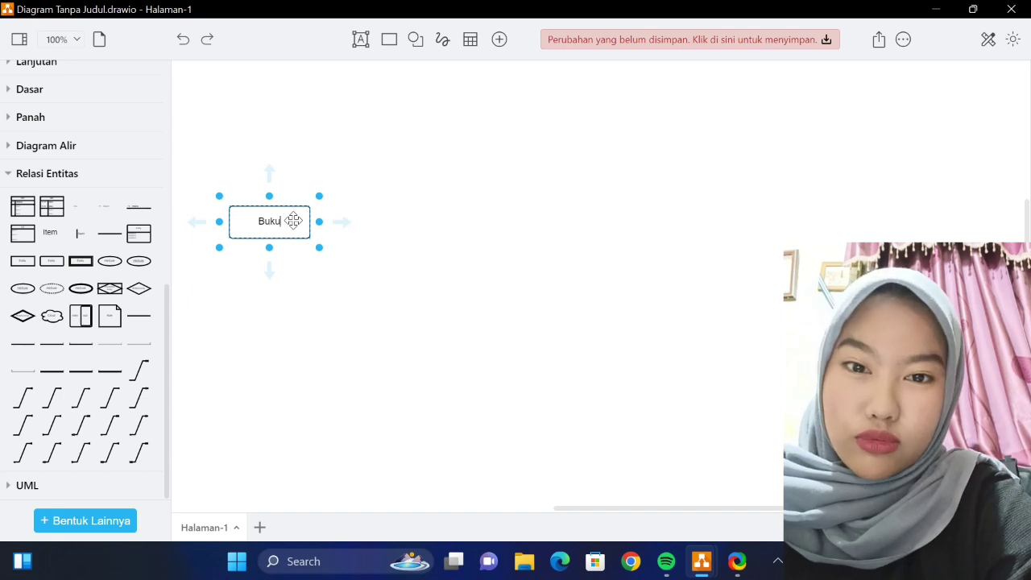
{"action": "left_click", "coordinate": [293, 221]}
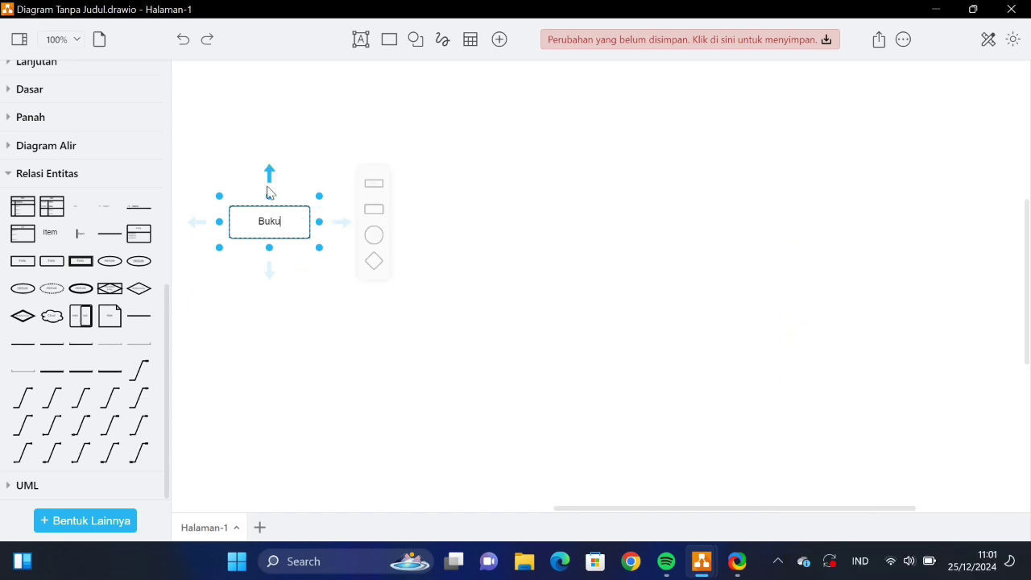
{"action": "mouse_move", "coordinate": [320, 222]}
{"action": "left_mouse_down"}
{"action": "mouse_move", "coordinate": [348, 230]}
{"action": "mouse_move", "coordinate": [322, 231]}
{"action": "left_mouse_up"}
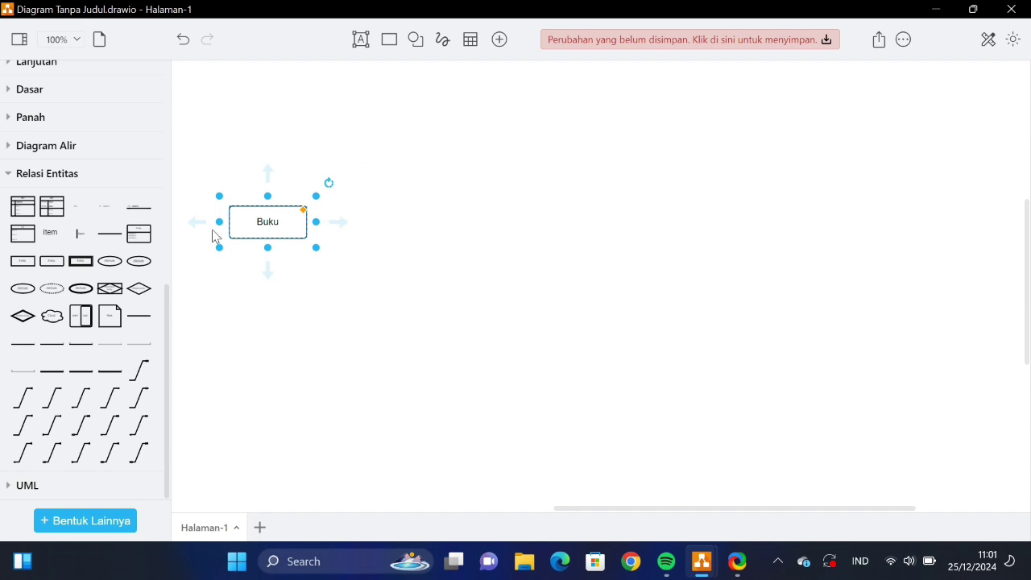
Add a Mandatory Participation (0:1) line attached to the Buku entity's right side, with its 1 end extending to the right.
{"action": "mouse_move", "coordinate": [53, 348]}
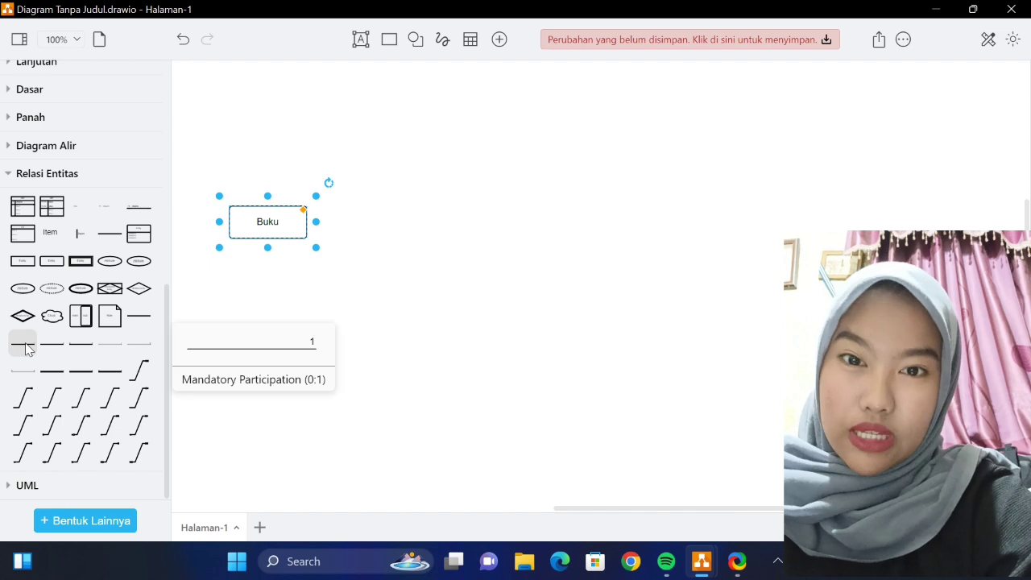
{"action": "left_click", "coordinate": [26, 348]}
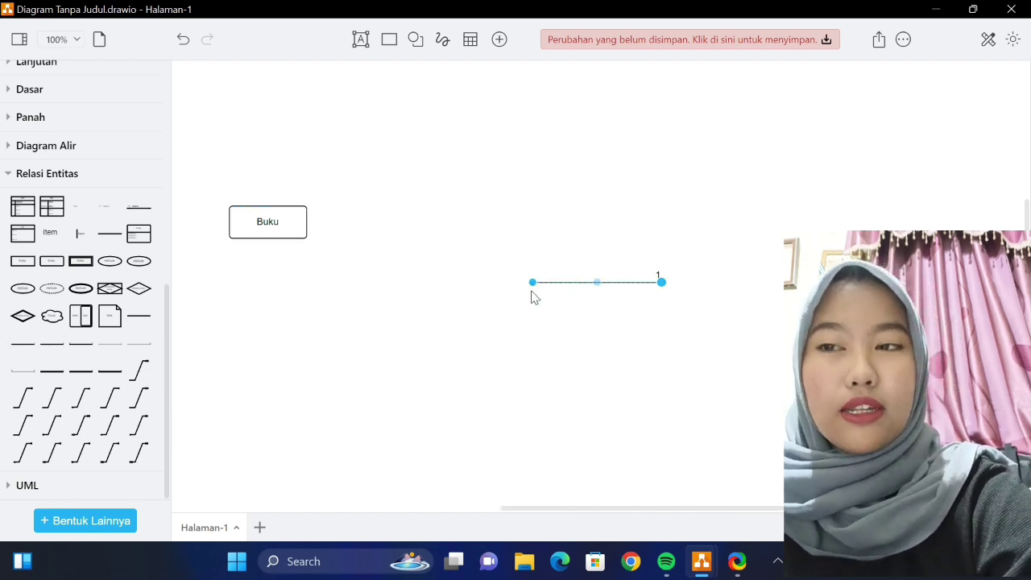
{"action": "left_click_drag", "start_coordinate": [533, 284], "coordinate": [306, 222]}
{"action": "left_click_drag", "start_coordinate": [484, 252], "coordinate": [409, 228]}
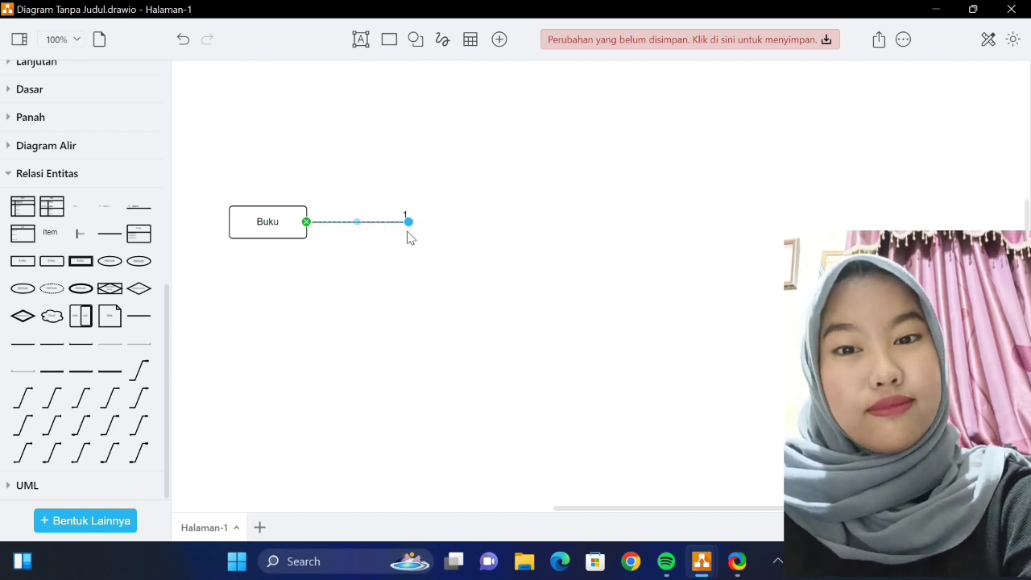
{"action": "left_click", "coordinate": [406, 246]}
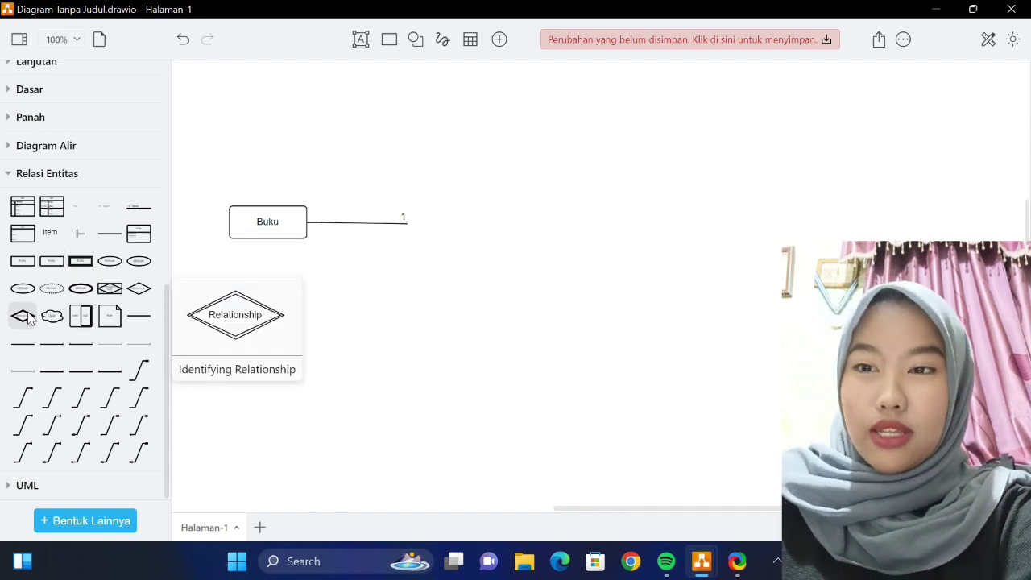
Place a single-outlined Relationship diamond at the 1 end of Buku's line and label it dipinjam.
{"action": "left_click", "coordinate": [139, 288]}
{"action": "left_click_drag", "start_coordinate": [596, 285], "coordinate": [455, 227]}
{"action": "left_click", "coordinate": [514, 278]}
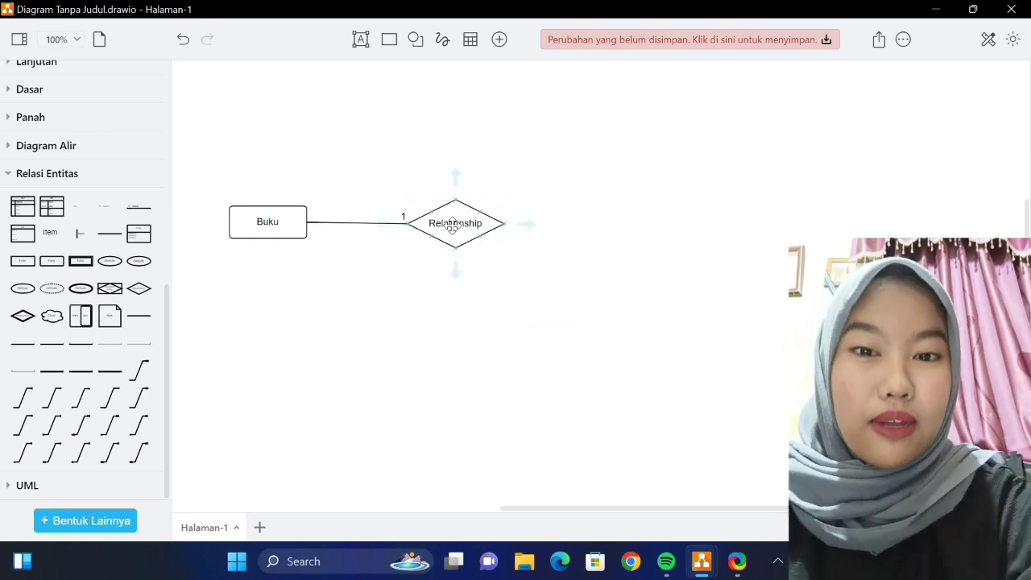
{"action": "double_click", "coordinate": [457, 224]}
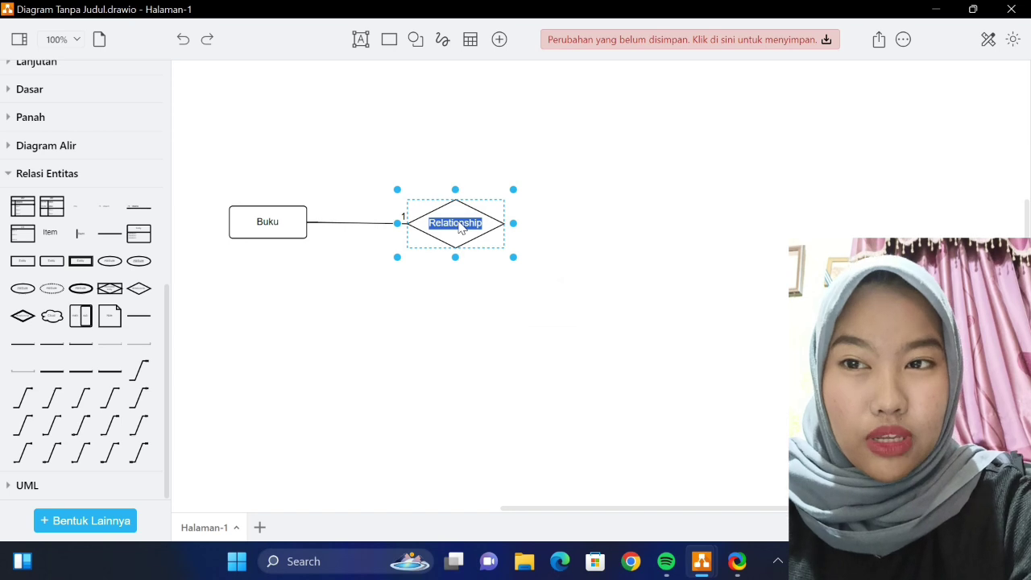
{"action": "type", "text": "dipinjam"}
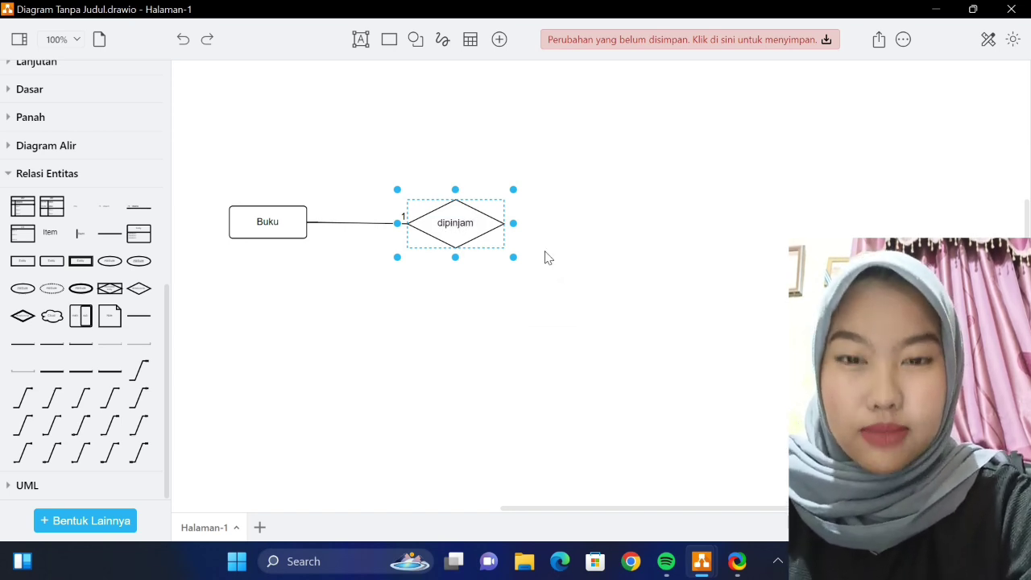
Add a participation line marked N running from the right corner of the dipinjam diamond out to the right.
{"action": "left_click", "coordinate": [51, 344]}
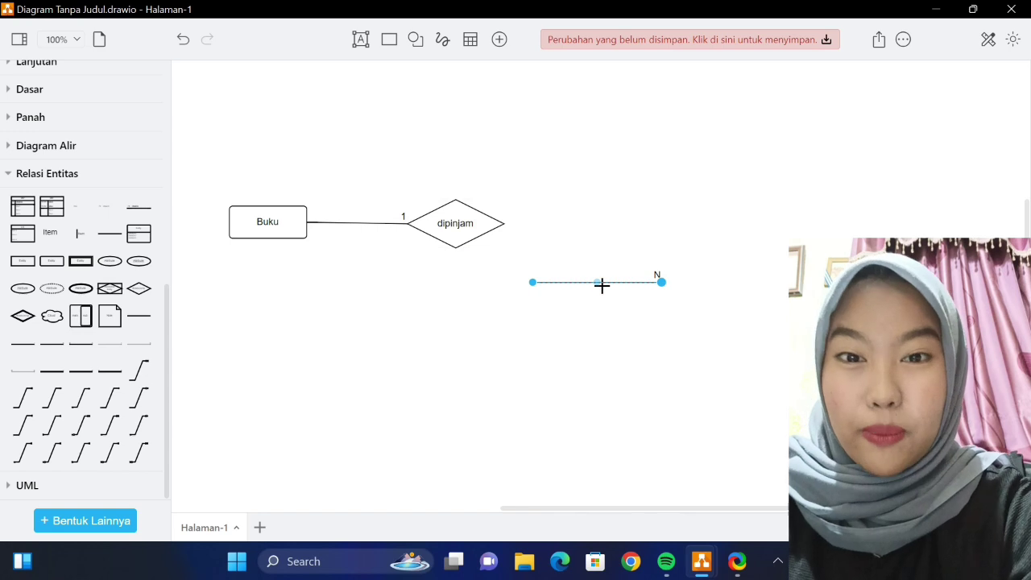
{"action": "left_click_drag", "start_coordinate": [601, 284], "coordinate": [572, 231]}
{"action": "left_click_drag", "start_coordinate": [533, 284], "coordinate": [507, 226]}
{"action": "left_click_drag", "start_coordinate": [661, 282], "coordinate": [627, 228]}
{"action": "left_click", "coordinate": [655, 241]}
{"action": "left_click", "coordinate": [621, 228]}
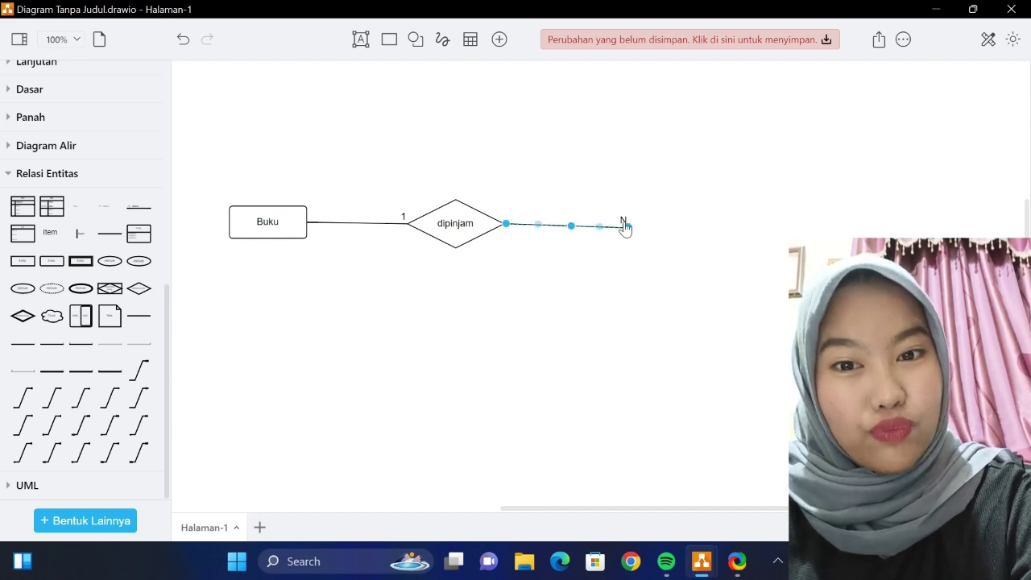
{"action": "left_click", "coordinate": [568, 251]}
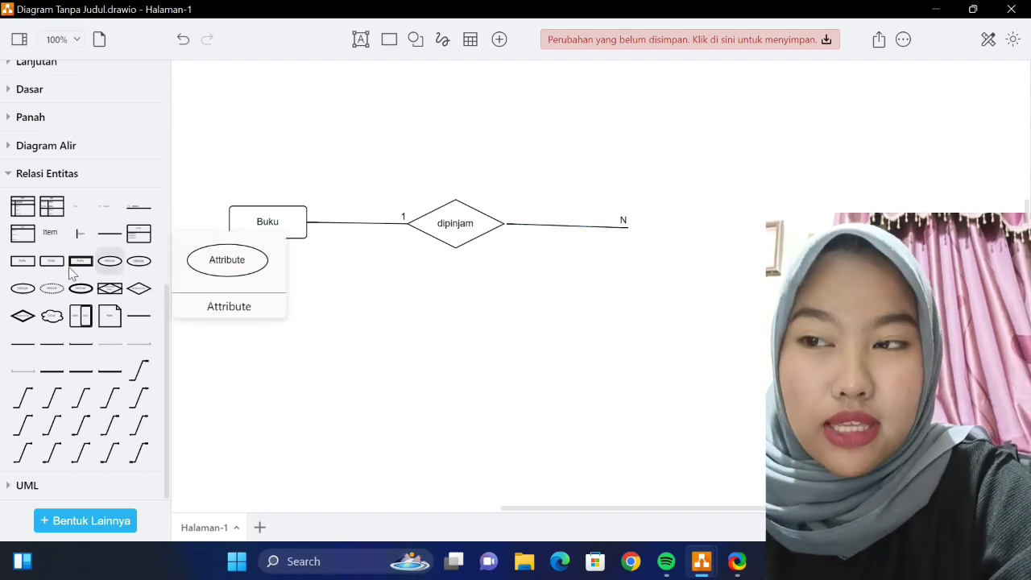
Add a rounded entity labelled Anggota and place it at the N end of the line from dipinjam.
{"action": "left_click_drag", "start_coordinate": [51, 260], "coordinate": [596, 282]}
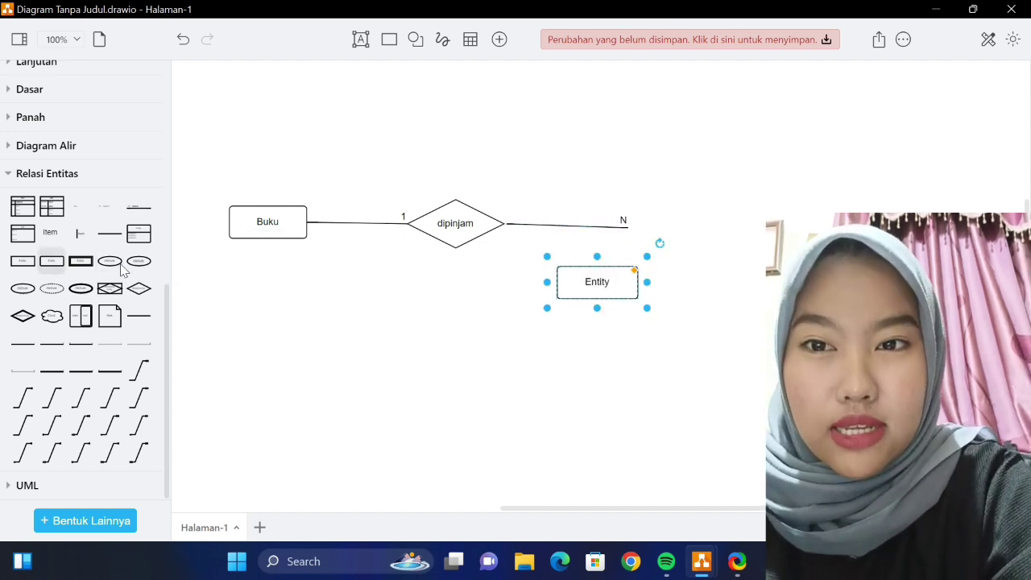
{"action": "double_click", "coordinate": [597, 293]}
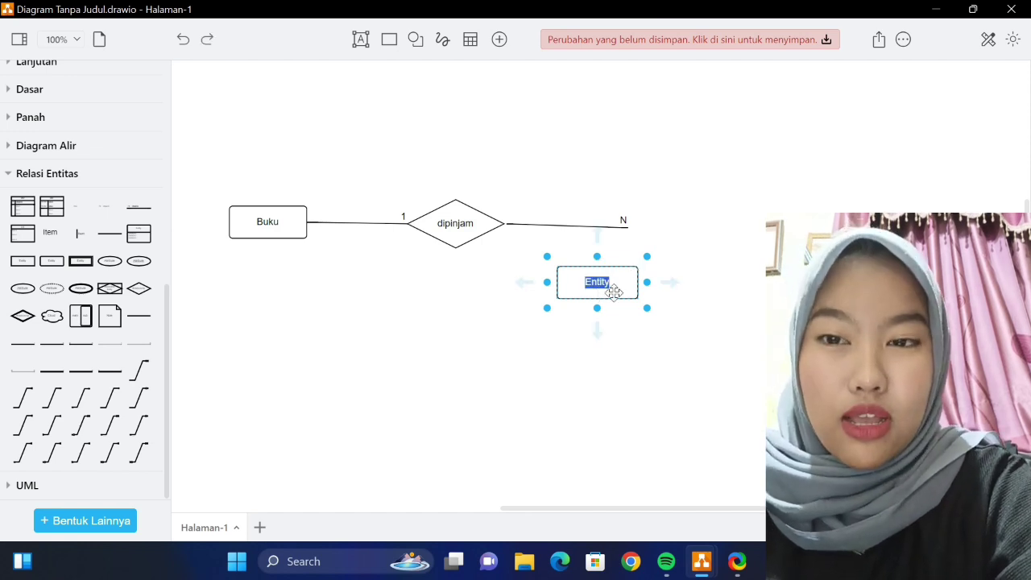
{"action": "type", "text": "aAnggota"}
{"action": "left_click_drag", "start_coordinate": [624, 287], "coordinate": [697, 231]}
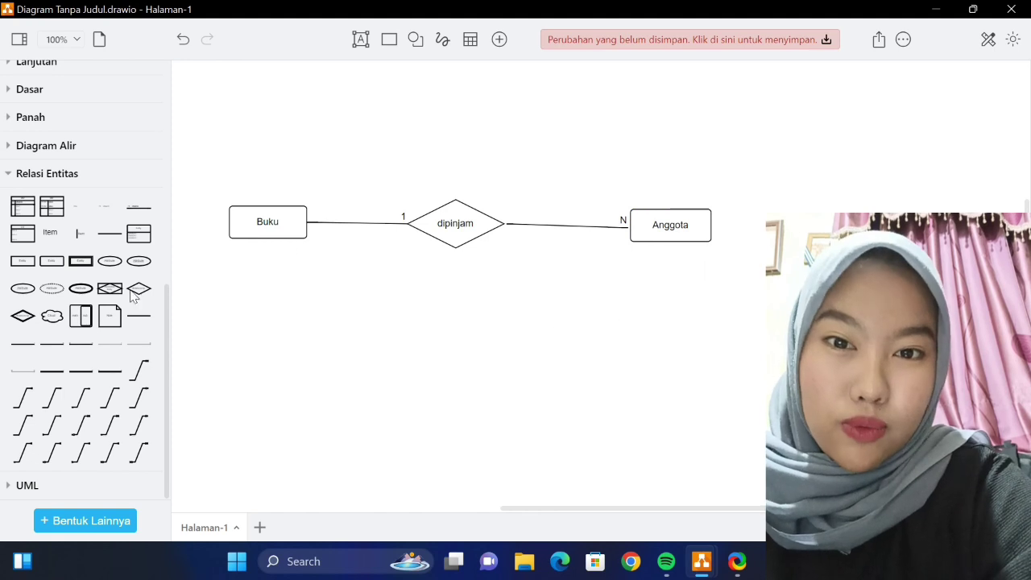
Add an Attribute ellipse above and to the left of the Buku entity and label it id_buku.
{"action": "mouse_move", "coordinate": [109, 290]}
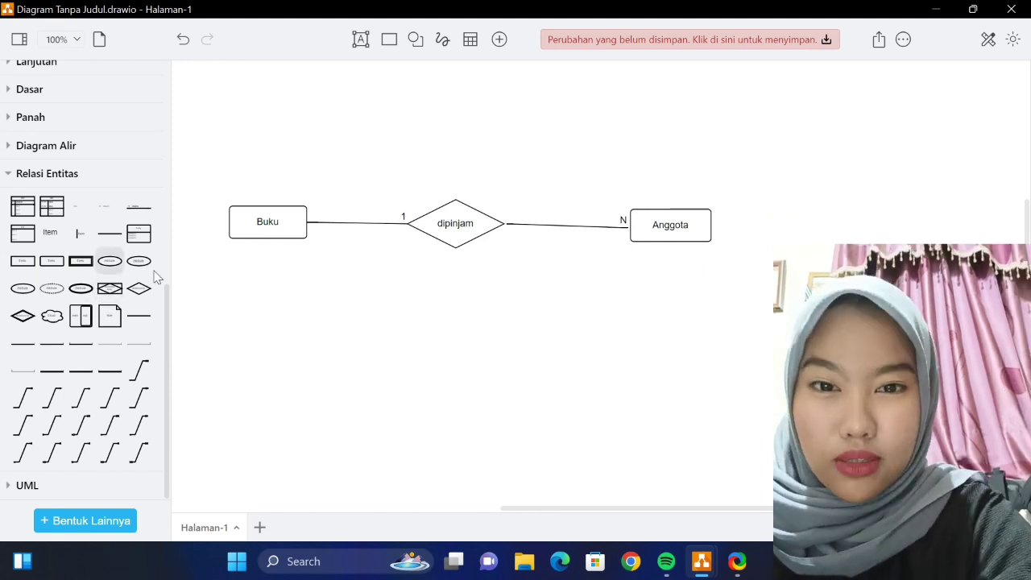
{"action": "mouse_move", "coordinate": [105, 266]}
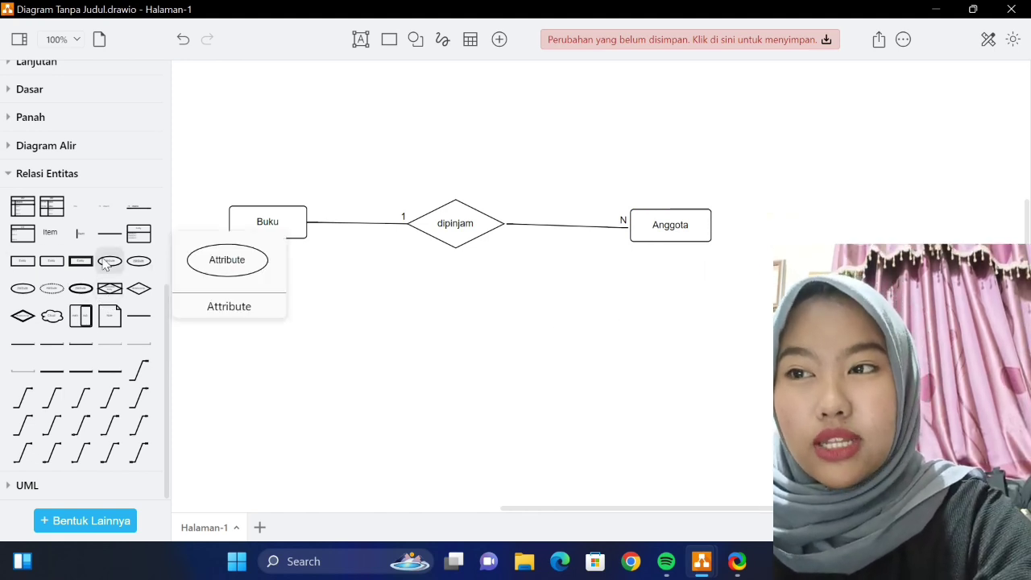
{"action": "left_click", "coordinate": [104, 265]}
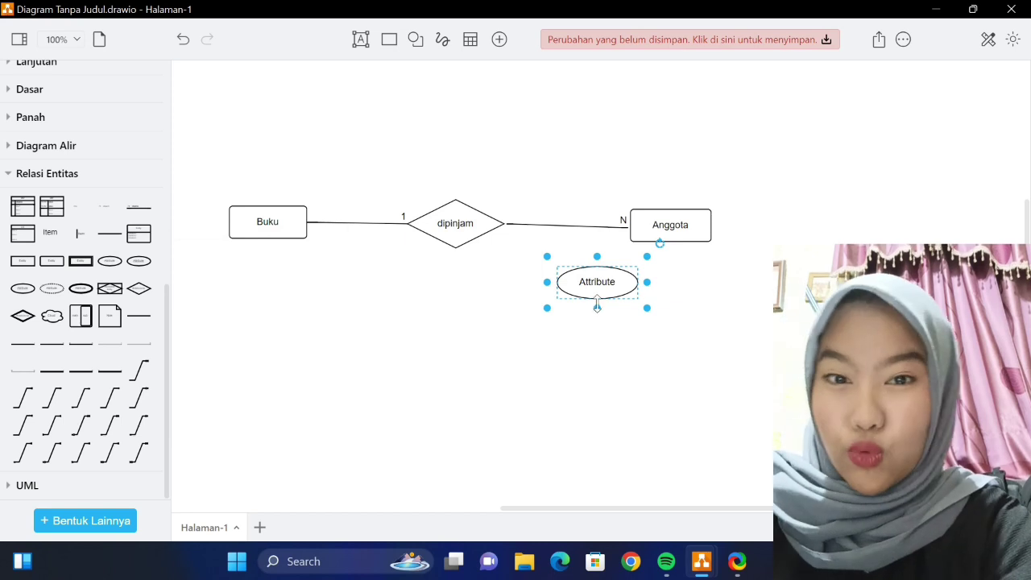
{"action": "left_click_drag", "start_coordinate": [608, 283], "coordinate": [211, 173]}
{"action": "mouse_move", "coordinate": [253, 330]}
{"action": "left_mouse_down"}
{"action": "mouse_move", "coordinate": [327, 356]}
{"action": "mouse_move", "coordinate": [247, 323]}
{"action": "left_mouse_up"}
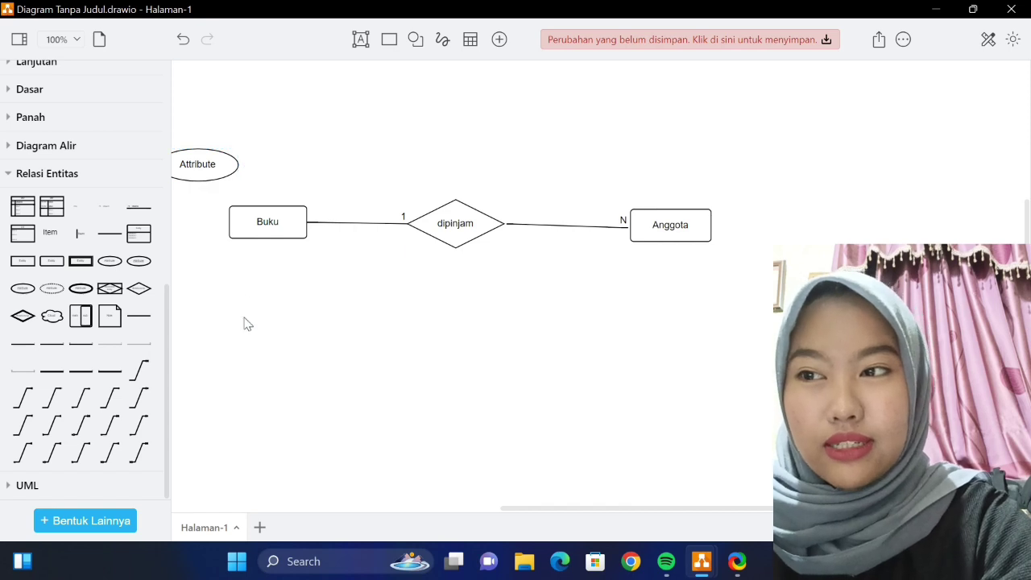
{"action": "scroll", "coordinate": [239, 308], "scroll_direction": "up", "scroll_amount": 1}
{"action": "double_click", "coordinate": [211, 247]}
{"action": "type", "text": "id_buku"}
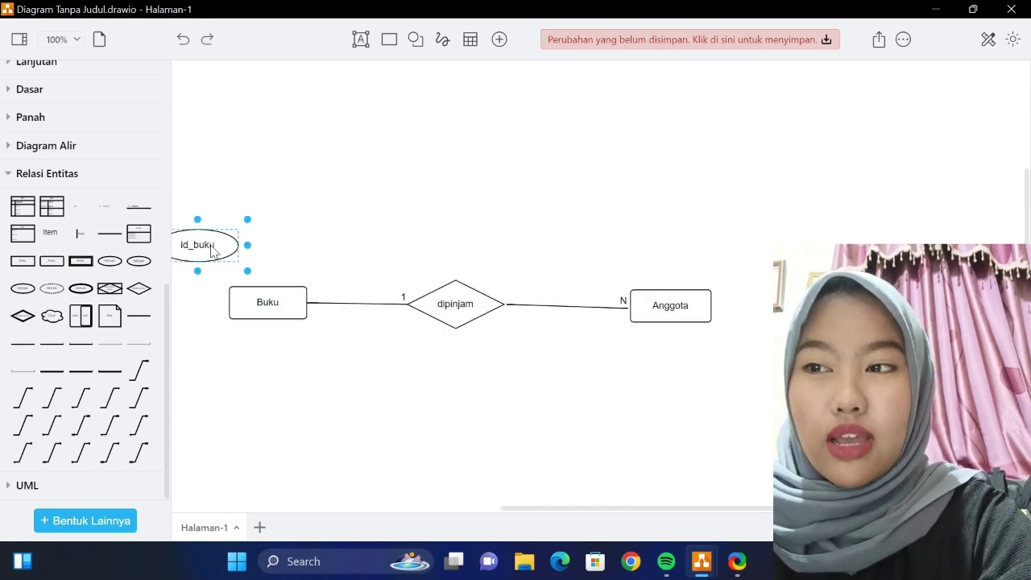
Add an Attribute ellipse above the Buku entity, beside id_buku, and label it Tahun.
{"action": "left_click", "coordinate": [110, 267]}
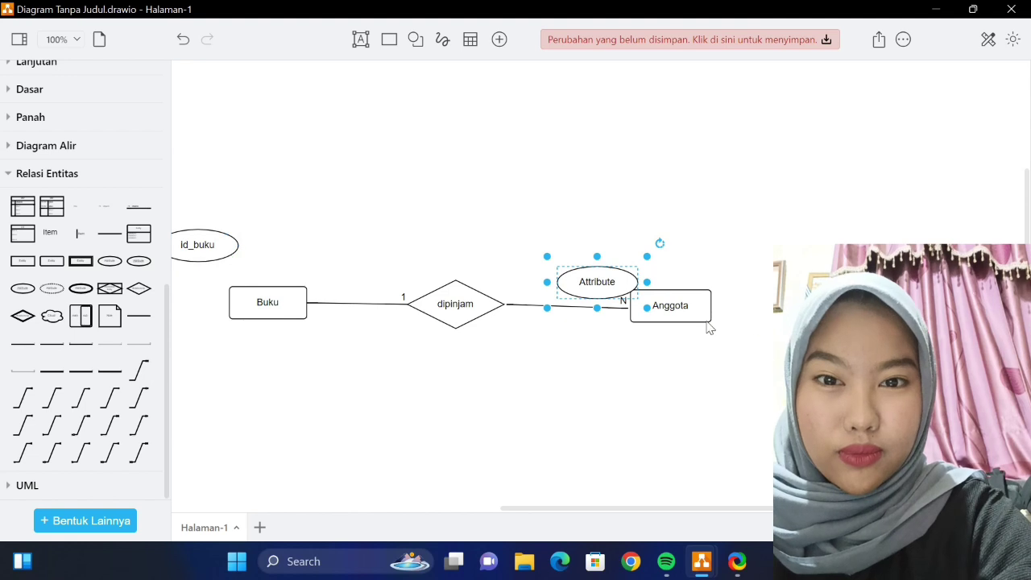
{"action": "left_click_drag", "start_coordinate": [598, 275], "coordinate": [297, 220]}
{"action": "double_click", "coordinate": [274, 218]}
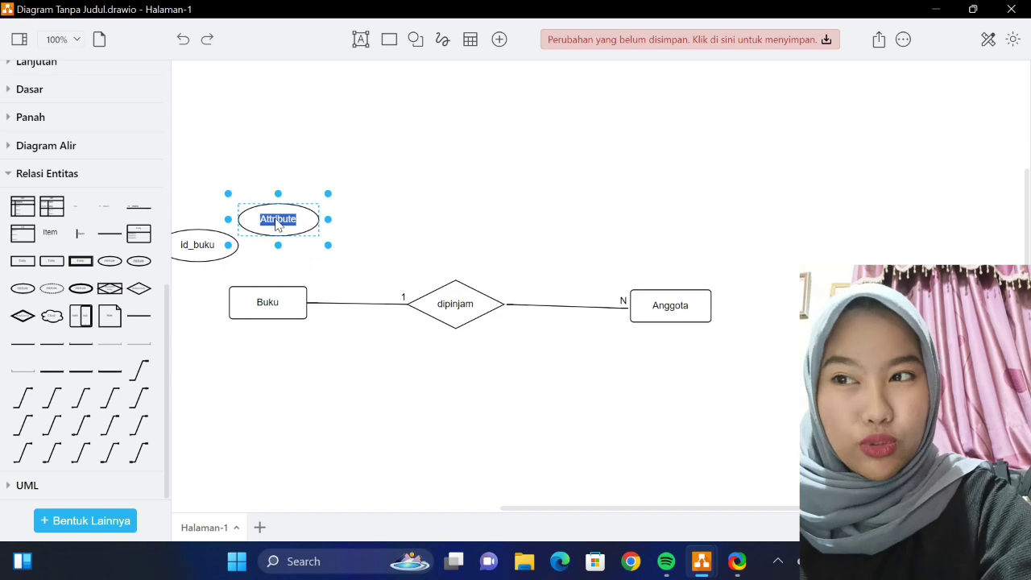
{"action": "type", "text": "Tahu"}
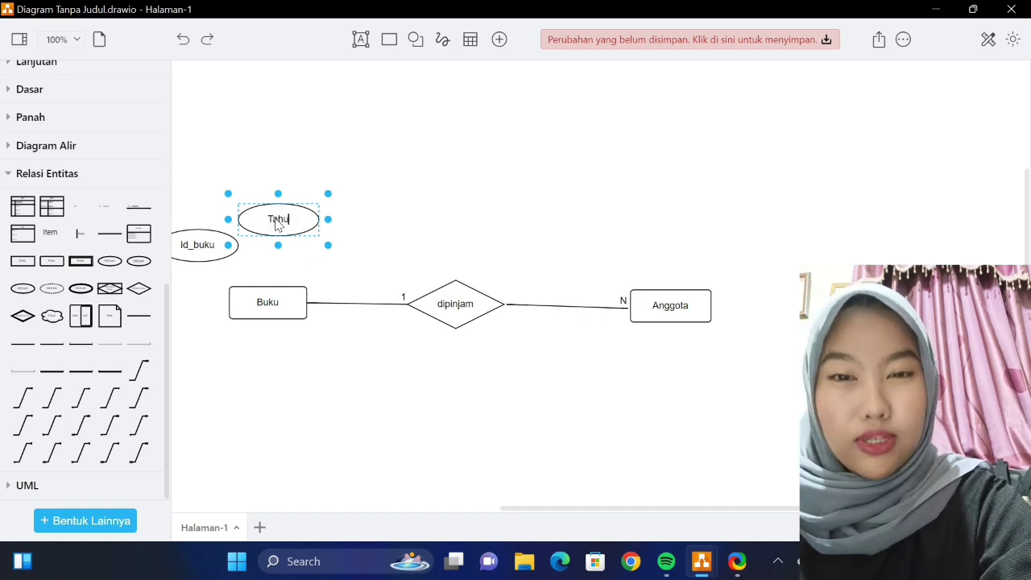
{"action": "type", "text": "n"}
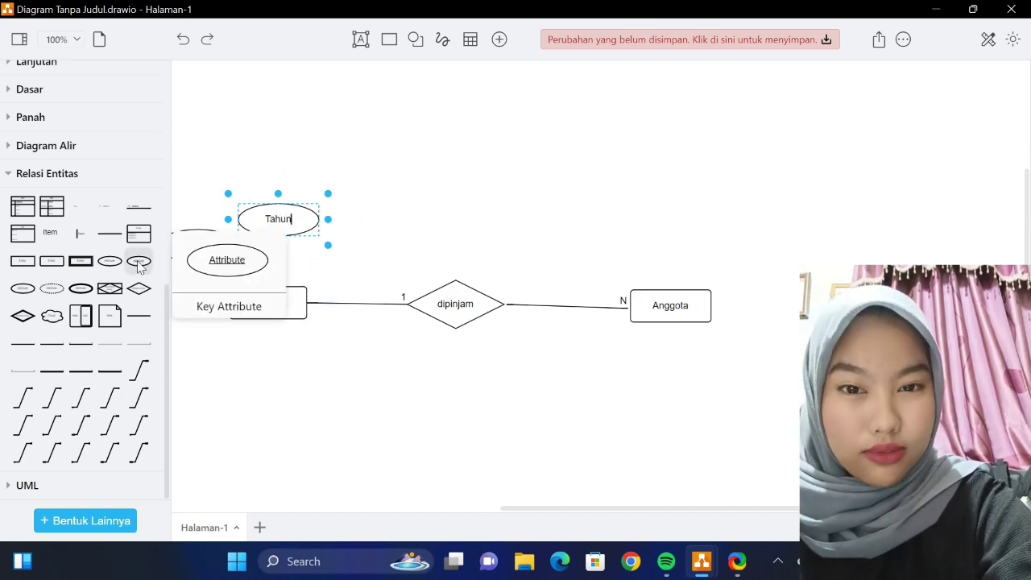
Add an Attribute ellipse labelled Judul and place it above and to the right of the Buku entity, beside Tahun.
{"action": "left_click", "coordinate": [111, 261]}
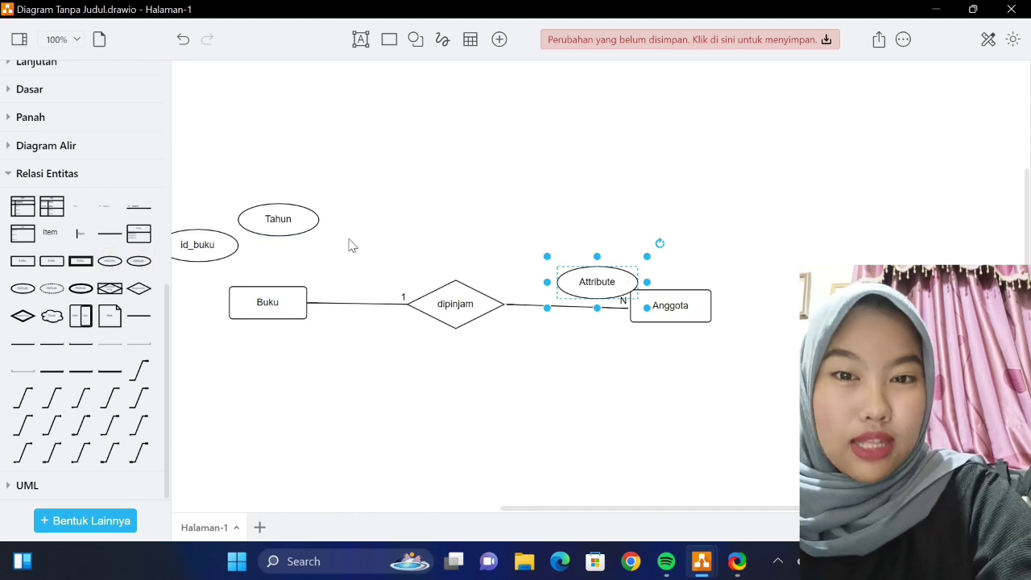
{"action": "double_click", "coordinate": [593, 281]}
{"action": "type", "text": "Judul"}
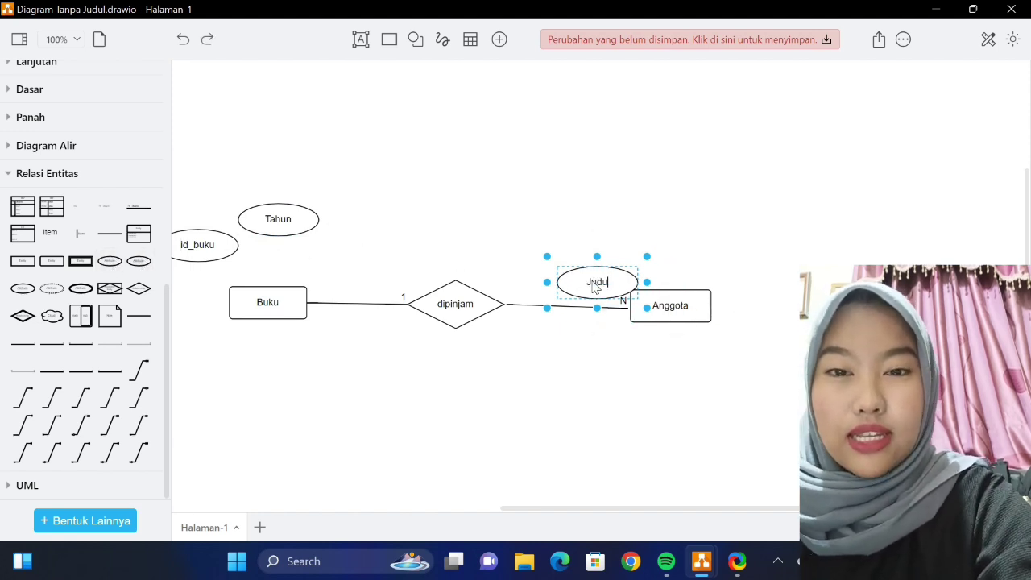
{"action": "left_click_drag", "start_coordinate": [577, 278], "coordinate": [315, 241]}
Add an Attribute ellipse labelled Pengarang and place it above and to the right of the Judul attribute.
{"action": "left_click", "coordinate": [113, 261]}
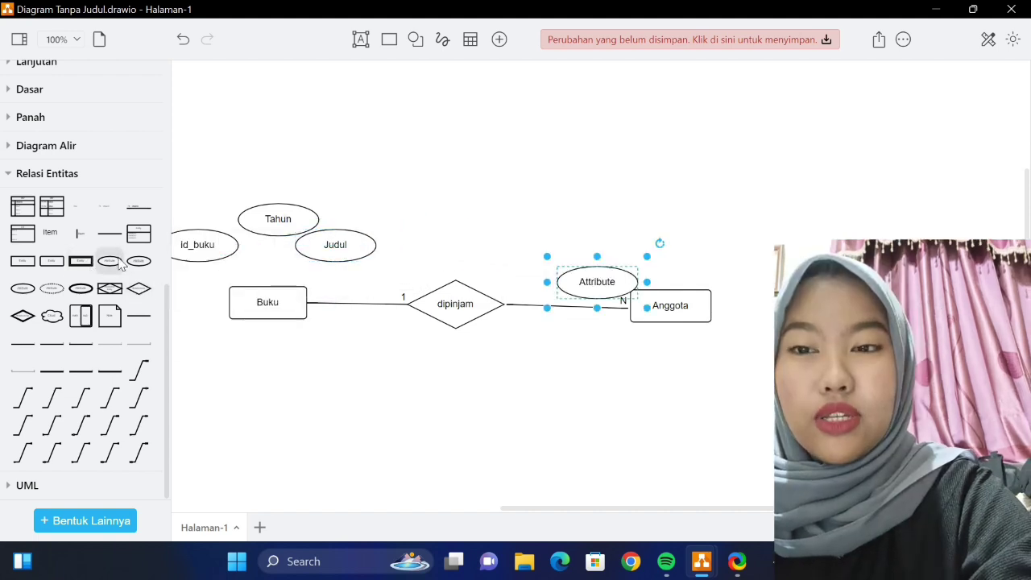
{"action": "mouse_move", "coordinate": [135, 267]}
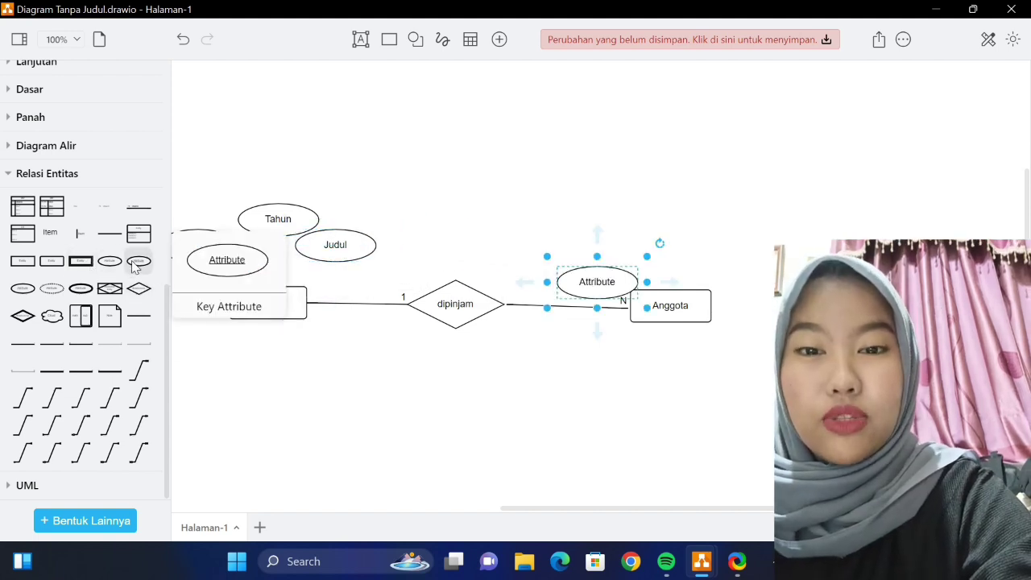
{"action": "type", "text": "Pengarang"}
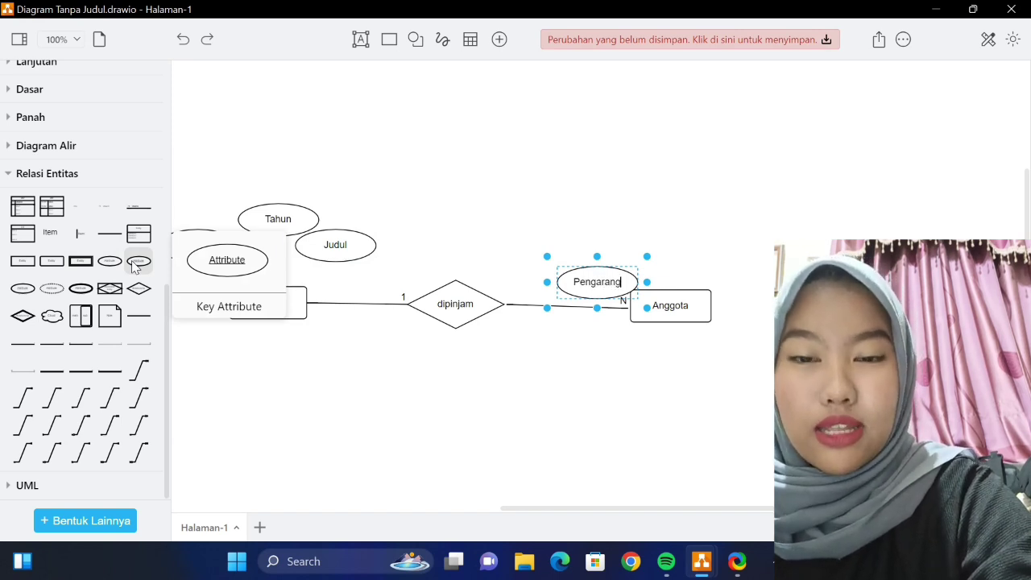
{"action": "left_click_drag", "start_coordinate": [604, 281], "coordinate": [399, 201]}
Add an Attribute ellipse labelled Penerbit and place it directly below Pengarang, to the right of Judul.
{"action": "left_click", "coordinate": [110, 261]}
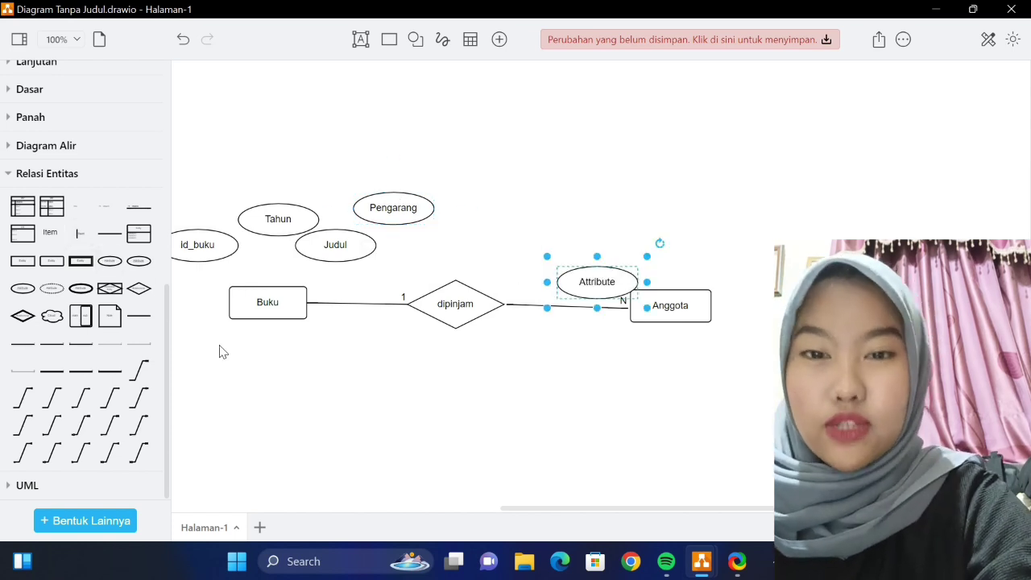
{"action": "type", "text": "Penerbit"}
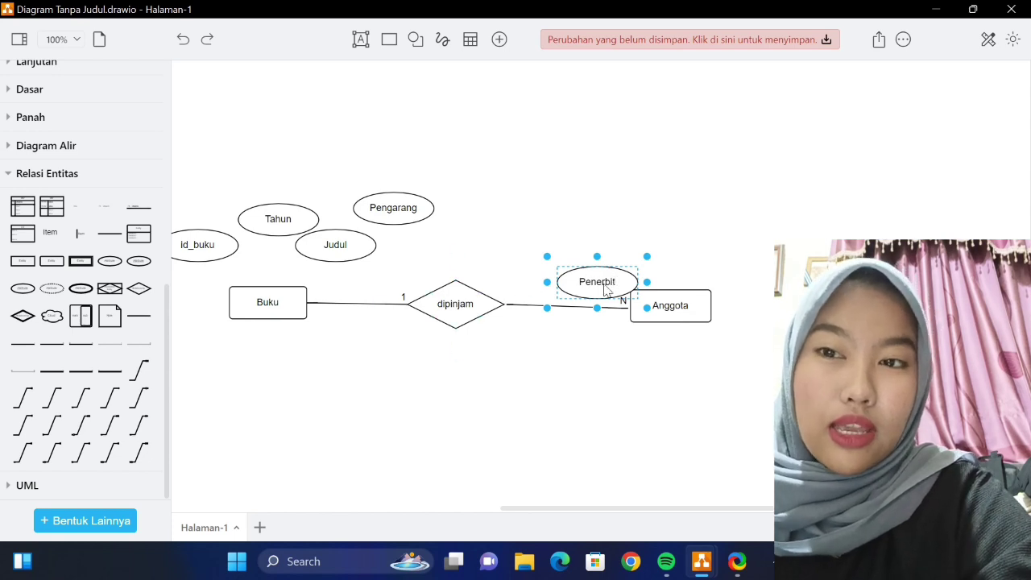
{"action": "left_click_drag", "start_coordinate": [604, 283], "coordinate": [410, 239]}
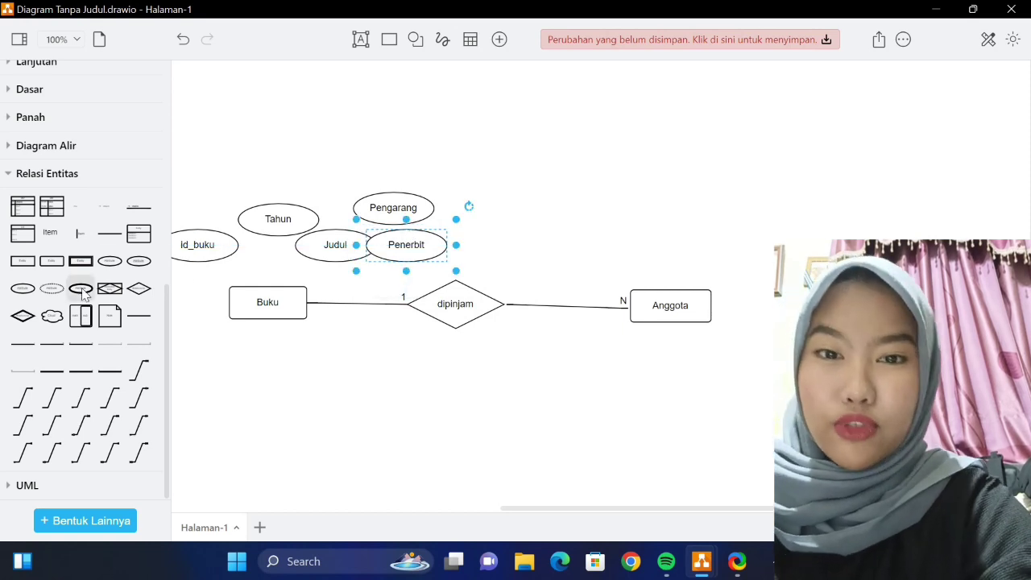
Add an Attribute ellipse labelled Kategori and place it to the right of the Pengarang attribute.
{"action": "left_click", "coordinate": [111, 260]}
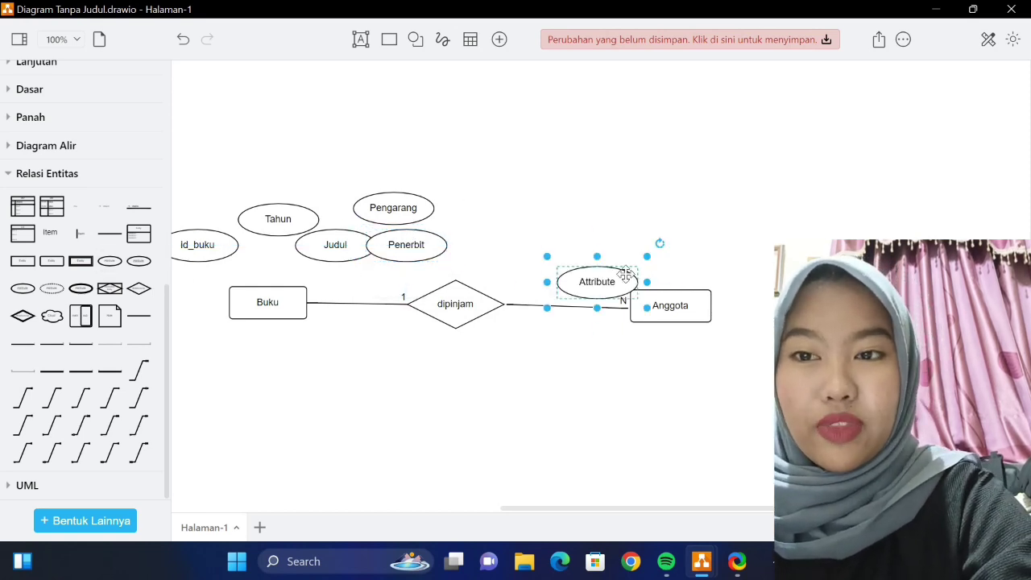
{"action": "double_click", "coordinate": [606, 287]}
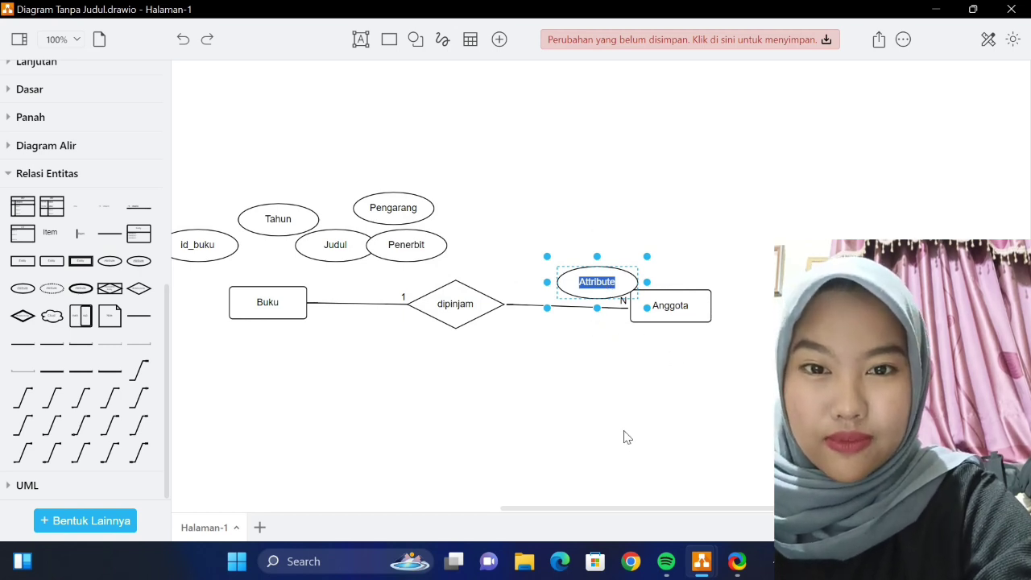
{"action": "type", "text": "ka"}
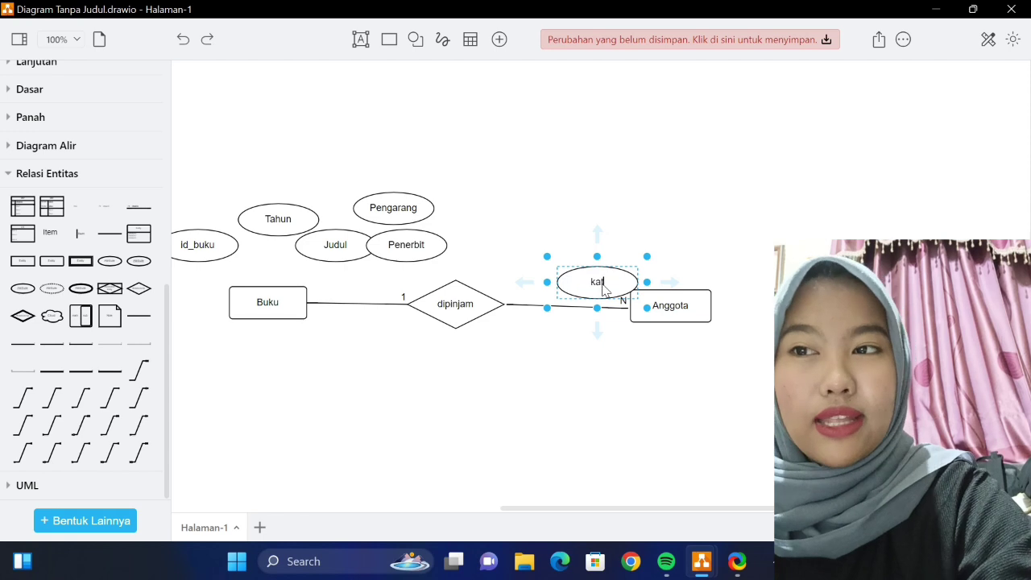
{"action": "type", "text": "t"}
{"action": "key", "text": "BackSpace"}
{"action": "key", "text": "BackSpace"}
{"action": "key", "text": "BackSpace"}
{"action": "type", "text": "Kategori"}
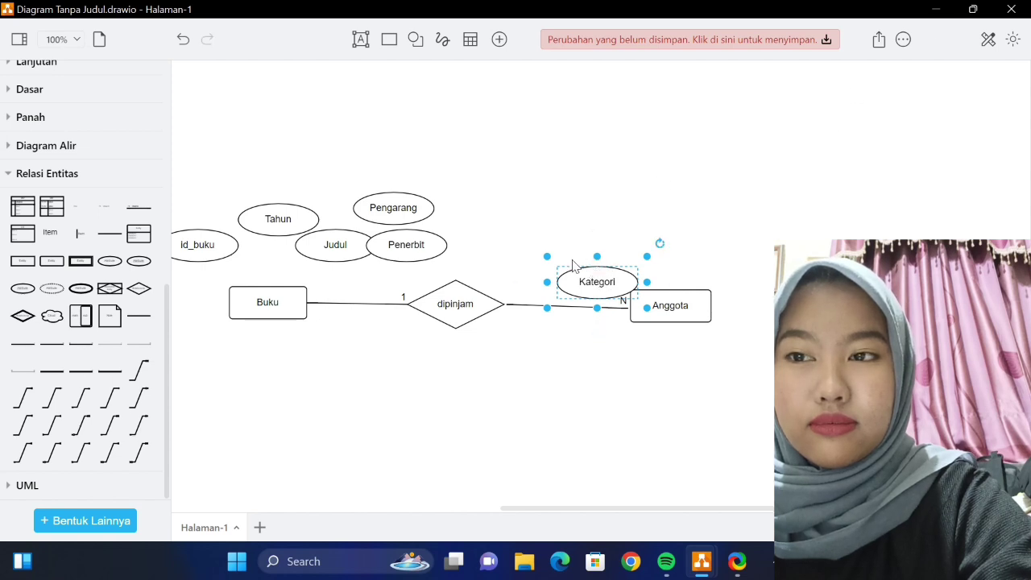
{"action": "left_click_drag", "start_coordinate": [573, 265], "coordinate": [492, 207]}
Shrink the id_buku and Tahun ellipses and place Tahun above and to the left of the Buku entity.
{"action": "mouse_move", "coordinate": [206, 247]}
{"action": "left_mouse_down"}
{"action": "mouse_move", "coordinate": [192, 277]}
{"action": "mouse_move", "coordinate": [200, 249]}
{"action": "left_mouse_up"}
{"action": "scroll", "coordinate": [286, 224], "scroll_direction": "down", "scroll_amount": 3}
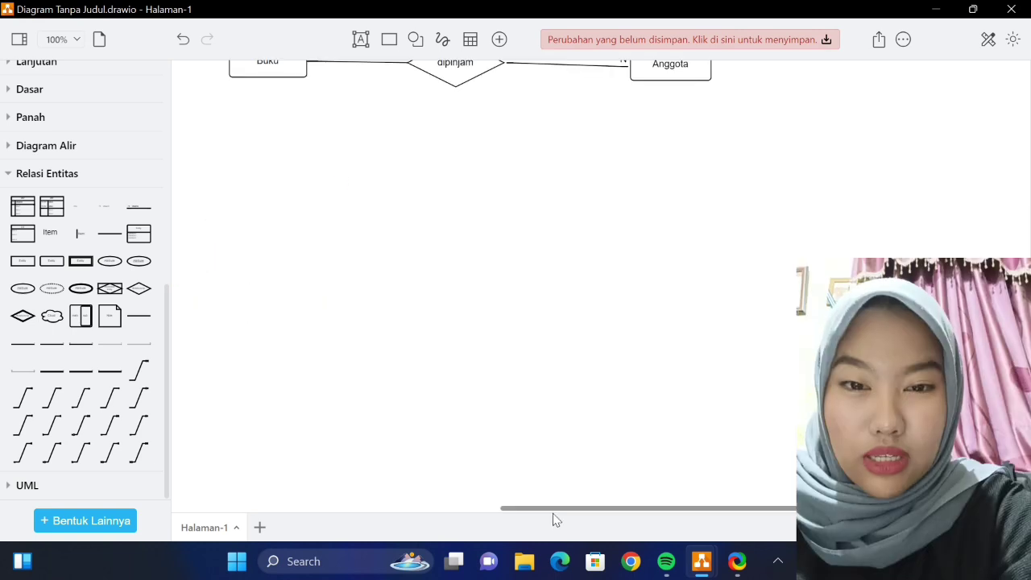
{"action": "left_click_drag", "start_coordinate": [552, 510], "coordinate": [513, 510]}
{"action": "scroll", "coordinate": [483, 386], "scroll_direction": "up", "scroll_amount": 3}
{"action": "left_click_drag", "start_coordinate": [326, 281], "coordinate": [310, 276]}
{"action": "left_click", "coordinate": [384, 220]}
{"action": "left_click_drag", "start_coordinate": [433, 246], "coordinate": [329, 220]}
Shrink the Judul, Pengarang, Penerbit and Kategori ellipses and move them closer together above and to the right of Buku.
{"action": "left_click", "coordinate": [439, 246]}
{"action": "left_click_drag", "start_coordinate": [490, 273], "coordinate": [468, 269]}
{"action": "left_click_drag", "start_coordinate": [428, 243], "coordinate": [372, 243]}
{"action": "left_click_drag", "start_coordinate": [547, 233], "coordinate": [524, 229]}
{"action": "left_click_drag", "start_coordinate": [486, 206], "coordinate": [409, 205]}
{"action": "left_click_drag", "start_coordinate": [560, 271], "coordinate": [451, 235]}
{"action": "left_click_drag", "start_coordinate": [653, 253], "coordinate": [637, 259]}
{"action": "left_click_drag", "start_coordinate": [595, 228], "coordinate": [501, 212]}
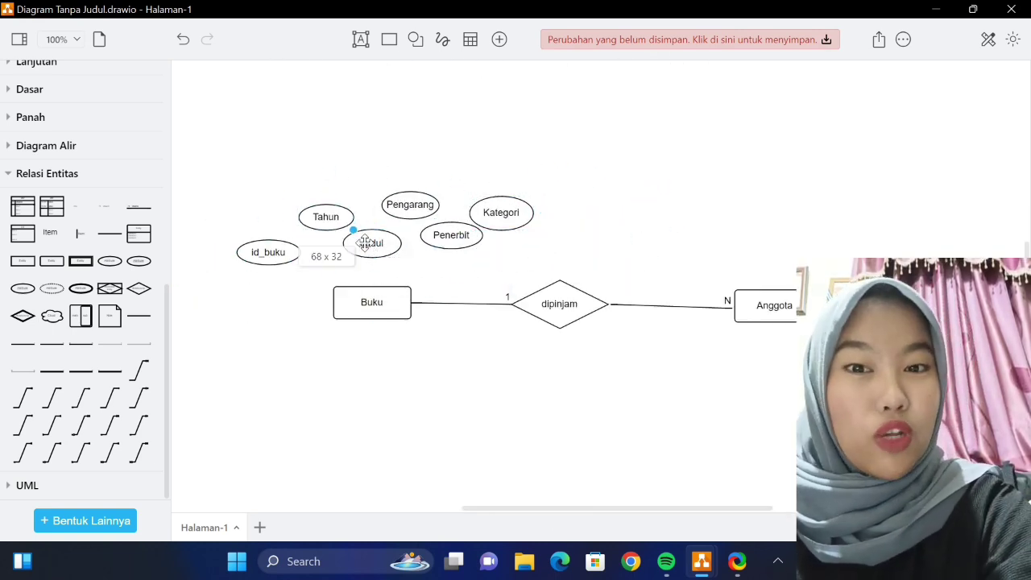